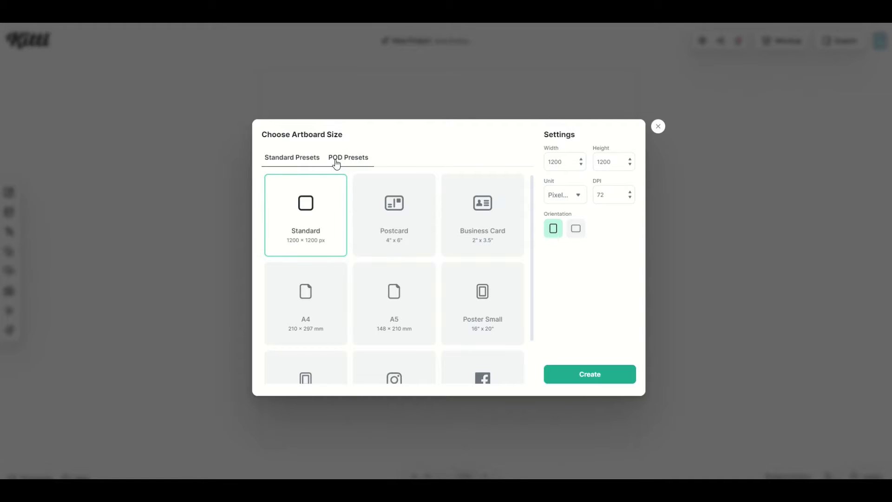
Choose the Merch by Amazon T-Shirt POD preset (4500 × 5400 px, 300 DPI)
{"action": "left_click", "coordinate": [335, 160]}
{"action": "left_click", "coordinate": [315, 223]}
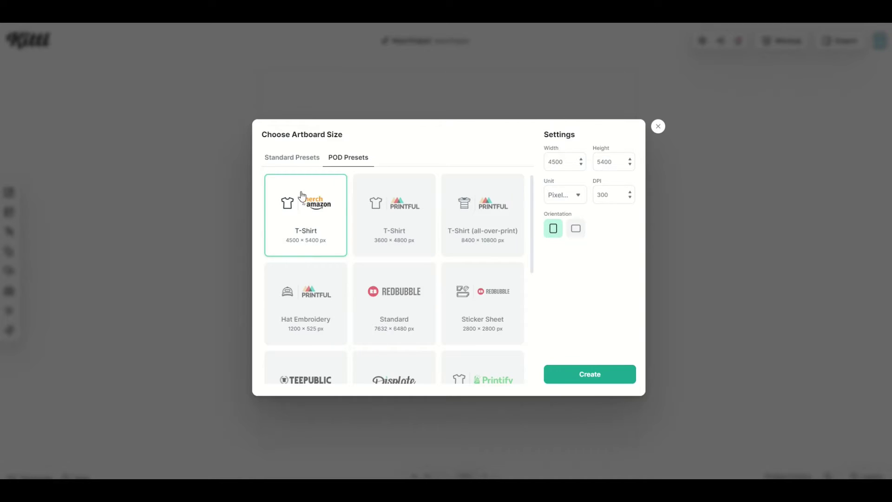
Create the T-shirt artboard and fill its background light grey (#cdcdcd)
{"action": "left_click", "coordinate": [561, 374]}
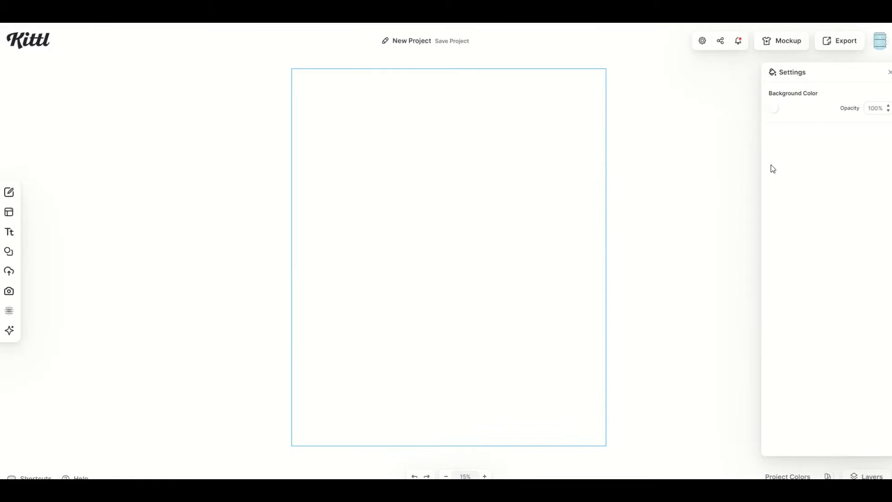
{"action": "left_click", "coordinate": [774, 108]}
{"action": "left_click_drag", "start_coordinate": [636, 163], "coordinate": [569, 166]}
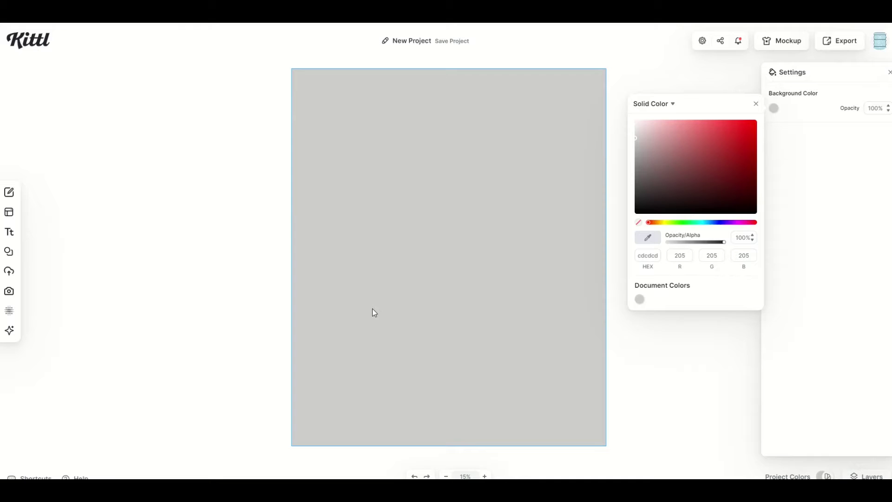
{"action": "left_click", "coordinate": [207, 184]}
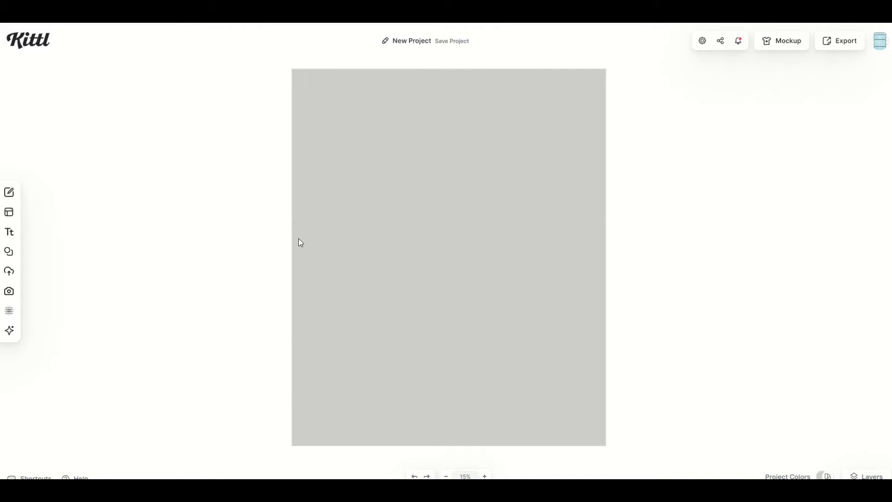
{"action": "mouse_move", "coordinate": [14, 293]}
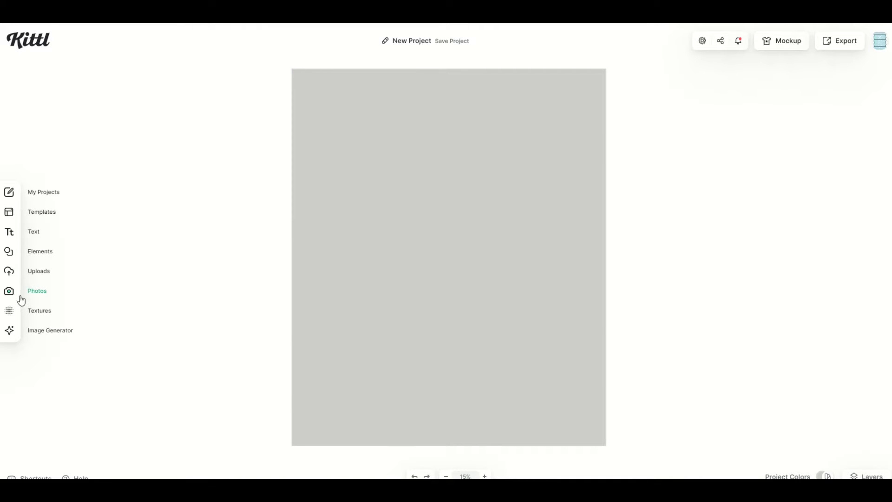
Generate a T-Shirt Graphic style AI image of a cat wearing headphones
{"action": "left_click", "coordinate": [37, 332]}
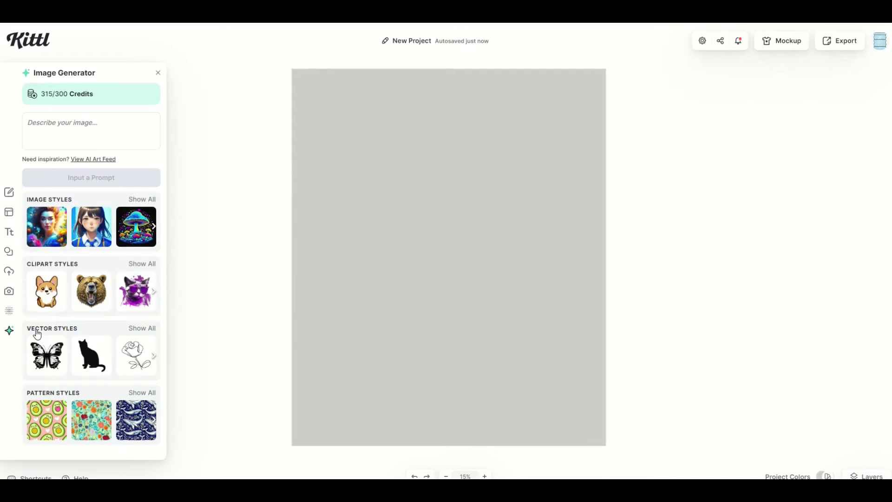
{"action": "left_click", "coordinate": [58, 139]}
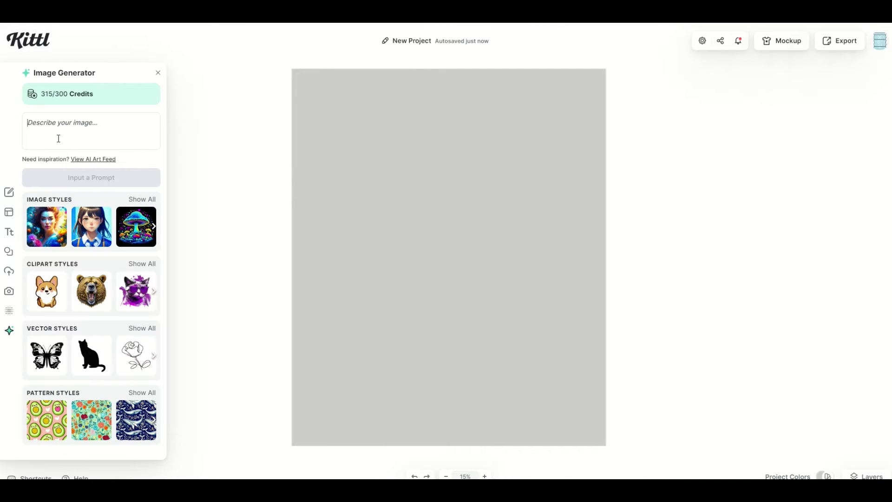
{"action": "type", "text": "dphones"}
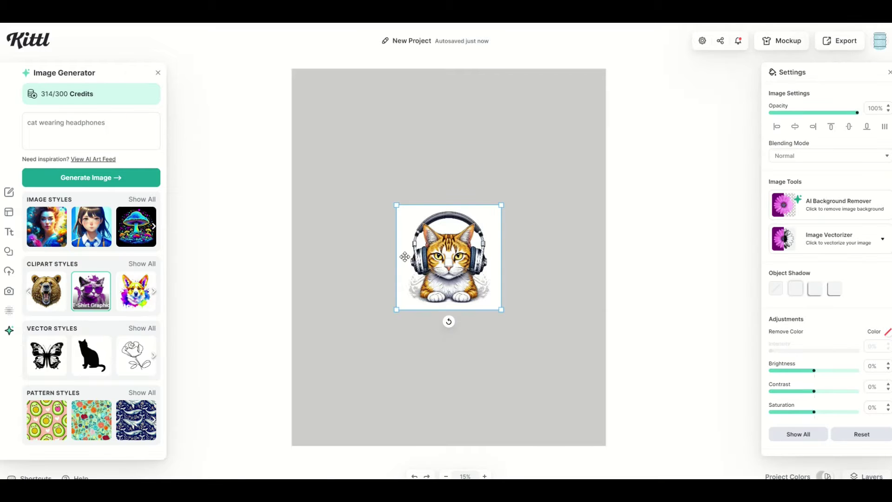
Enlarge the cat image and centre it near the top of the artboard
{"action": "left_click_drag", "start_coordinate": [420, 258], "coordinate": [371, 153]}
{"action": "left_click_drag", "start_coordinate": [433, 186], "coordinate": [551, 300]}
{"action": "left_click_drag", "start_coordinate": [451, 209], "coordinate": [460, 239]}
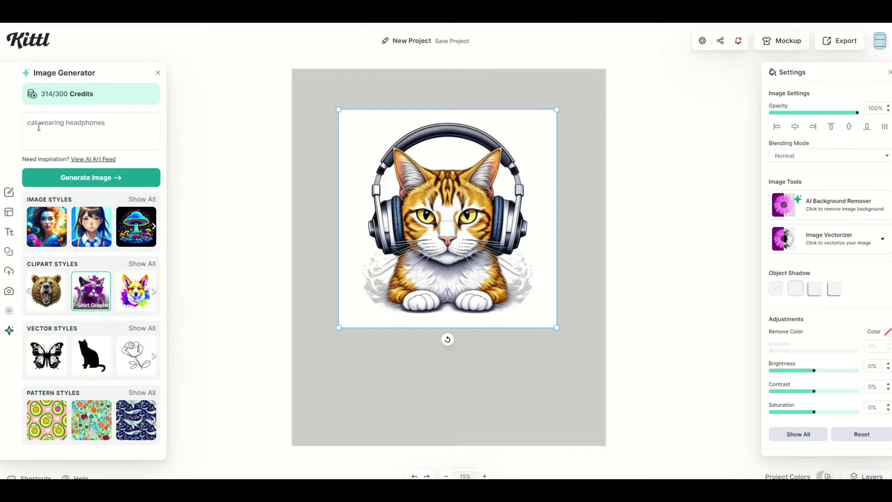
Generate a second cat image beside the first, then add 'black' to the prompt
{"action": "left_click", "coordinate": [95, 179]}
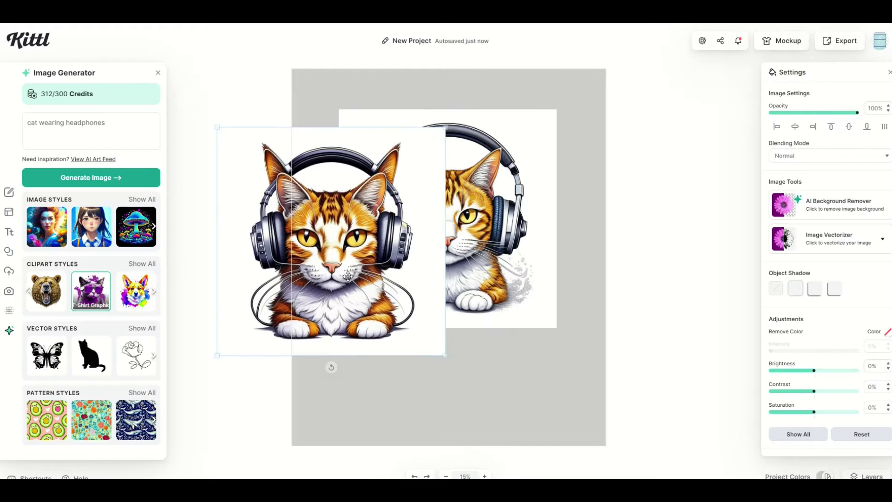
{"action": "left_click_drag", "start_coordinate": [345, 273], "coordinate": [301, 254]}
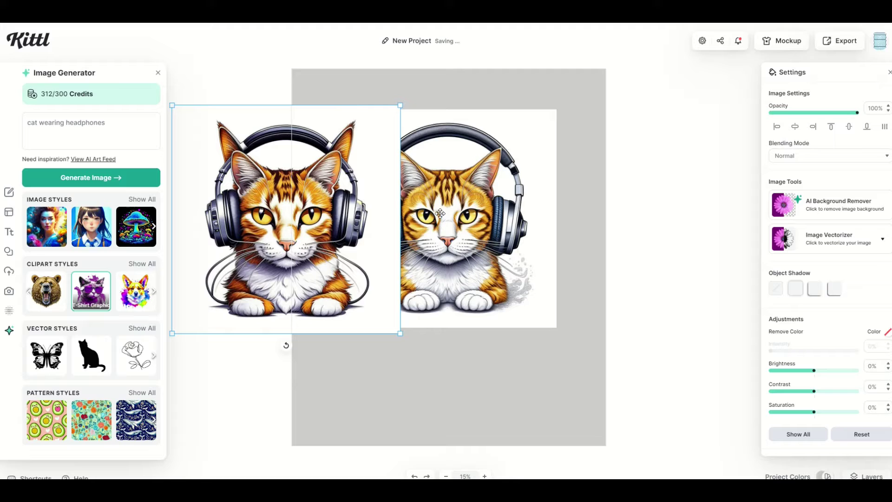
{"action": "left_click", "coordinate": [28, 121]}
{"action": "type", "text": "black"}
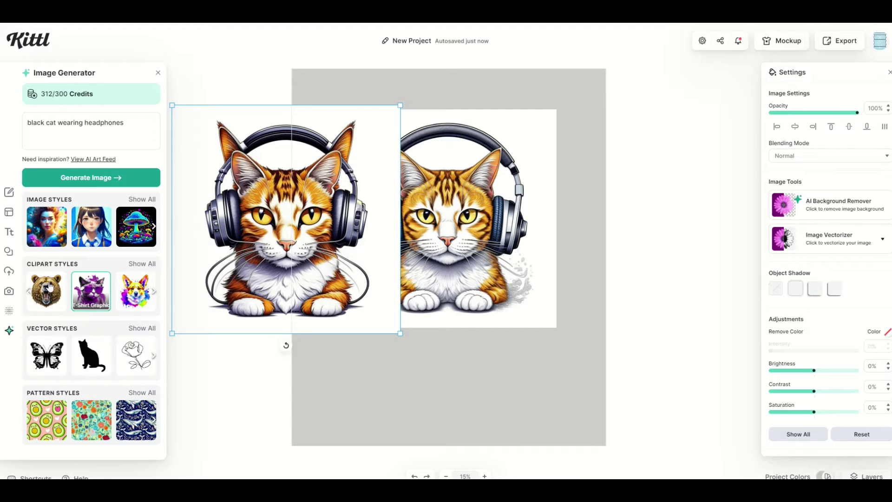
Generate the black cat wearing headphones, delete the orange cat, and enlarge the black one
{"action": "left_click", "coordinate": [87, 177]}
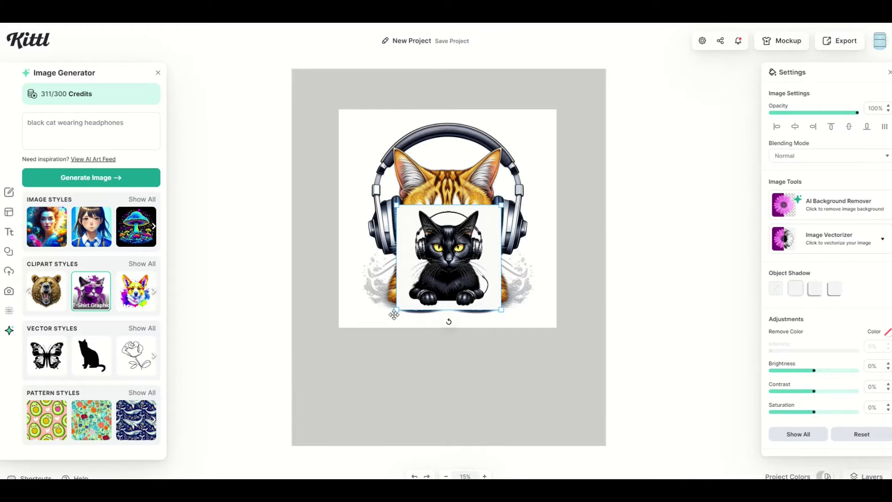
{"action": "left_click_drag", "start_coordinate": [398, 309], "coordinate": [276, 431]}
{"action": "left_click_drag", "start_coordinate": [392, 348], "coordinate": [408, 364]}
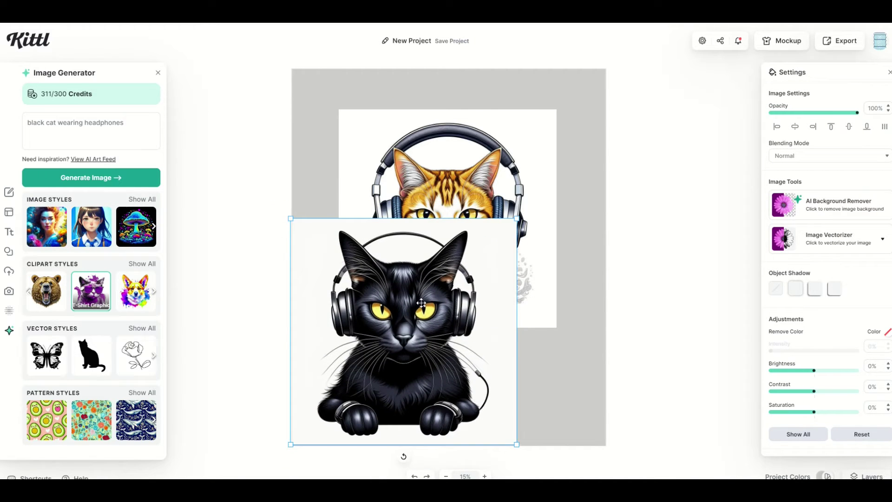
{"action": "left_click", "coordinate": [440, 205]}
{"action": "key", "text": "Delete"}
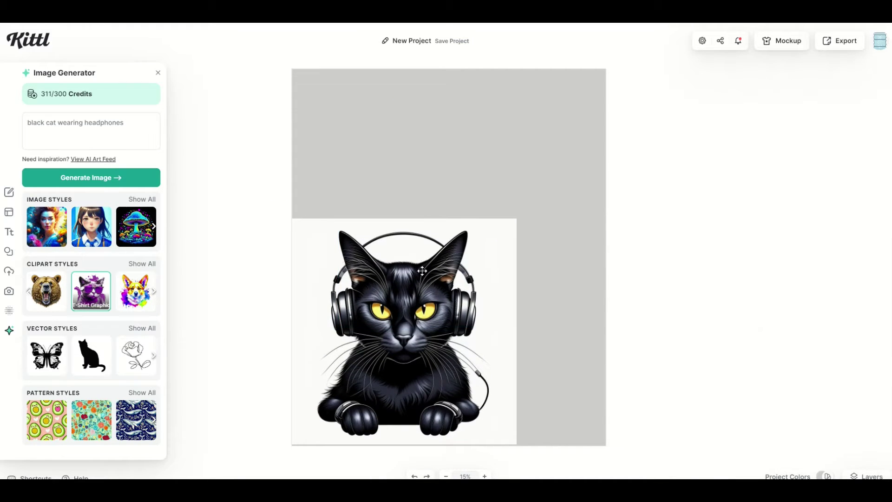
{"action": "left_click_drag", "start_coordinate": [422, 271], "coordinate": [428, 146]}
{"action": "left_click_drag", "start_coordinate": [525, 320], "coordinate": [606, 405]}
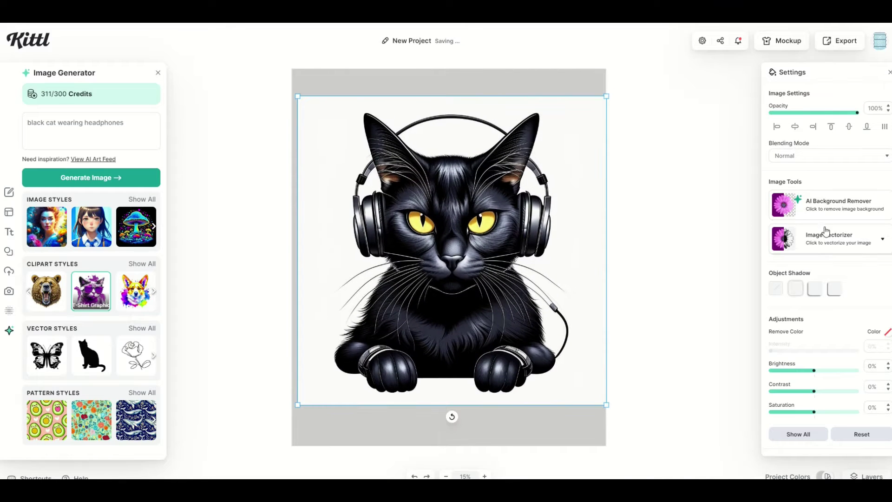
Remove the black cat's white background and scale it to fill the artboard
{"action": "left_click", "coordinate": [818, 210]}
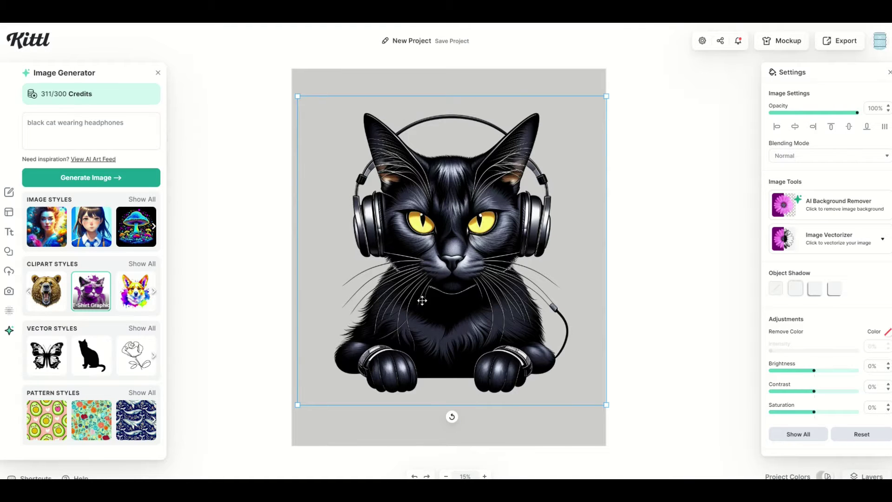
{"action": "left_click_drag", "start_coordinate": [432, 303], "coordinate": [393, 284]}
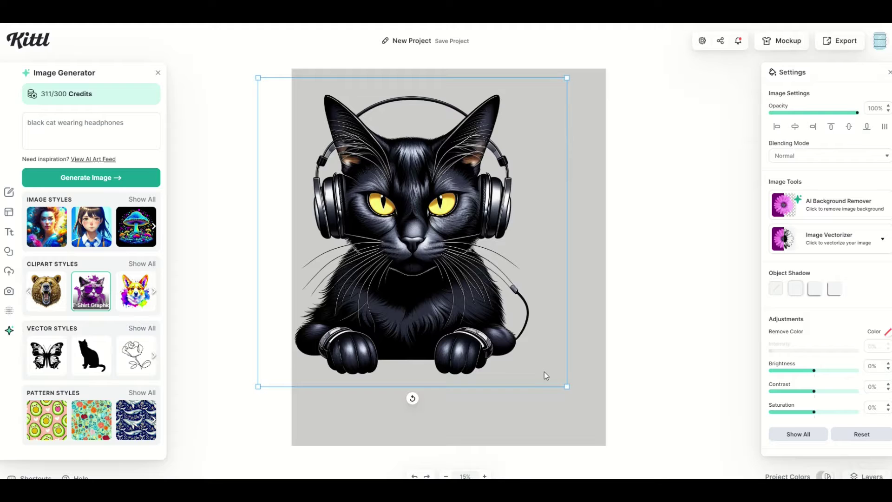
{"action": "left_click_drag", "start_coordinate": [566, 387], "coordinate": [618, 430]}
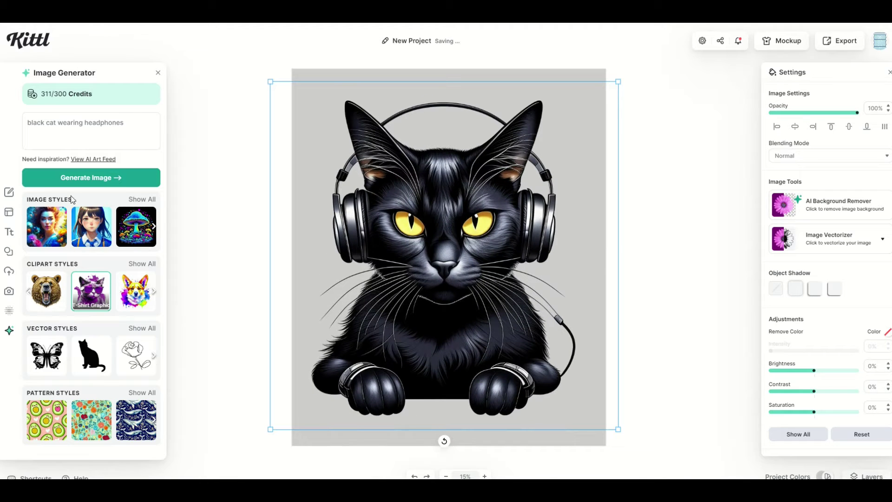
Add a colourful paint splatter from an Elements search for 'splatter' and enlarge it
{"action": "left_click", "coordinate": [8, 252]}
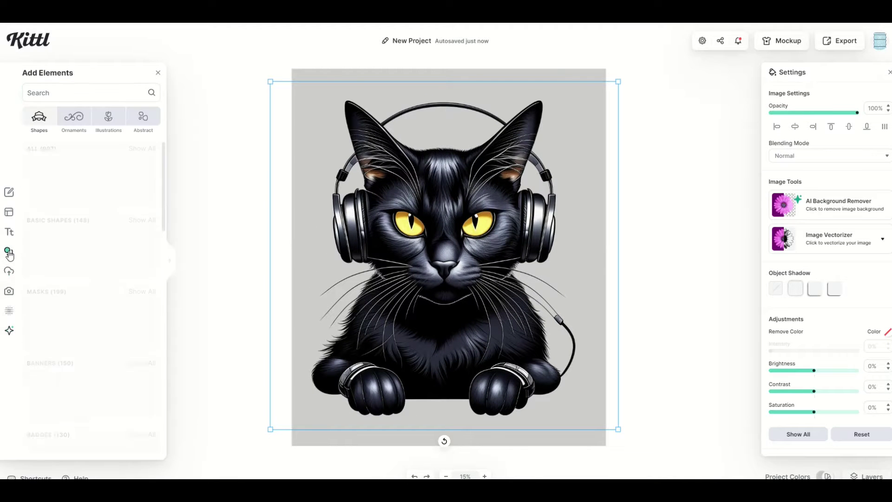
{"action": "left_click", "coordinate": [56, 85]}
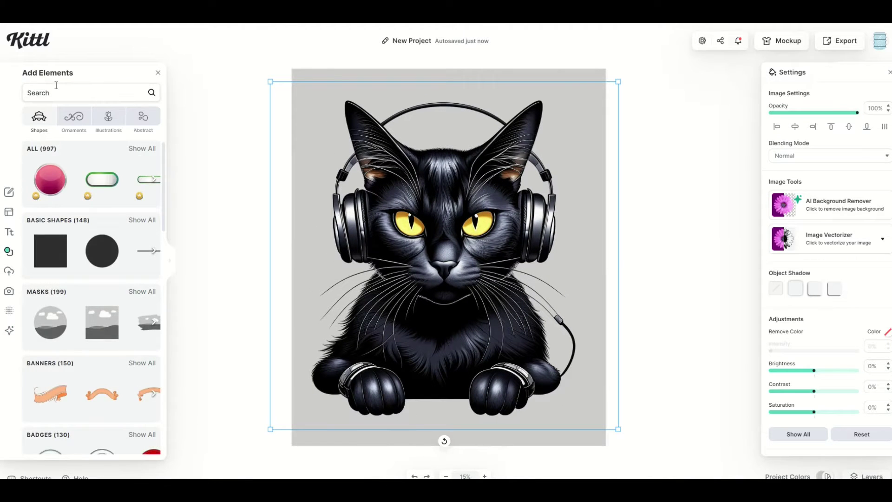
{"action": "type", "text": "splatter"}
{"action": "key", "text": "Return"}
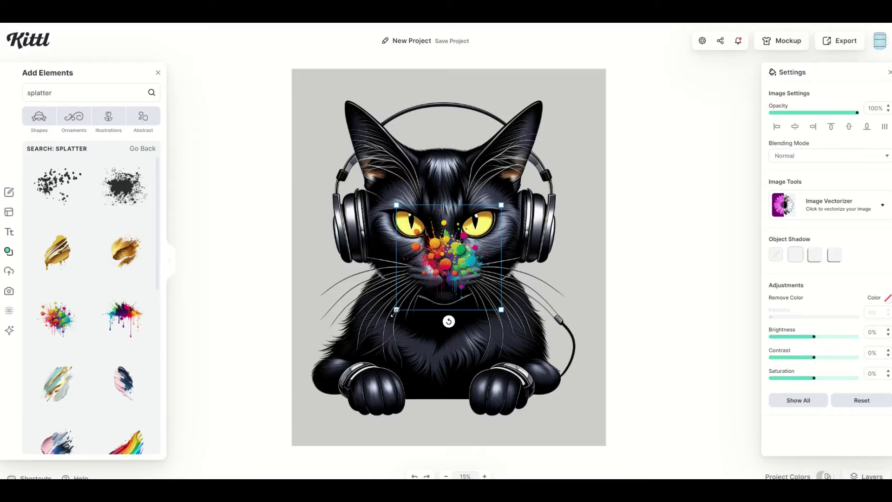
{"action": "left_click_drag", "start_coordinate": [397, 309], "coordinate": [245, 476]}
Send the splatter behind the cat, spread it around the head, and nudge the cat
{"action": "right_click", "coordinate": [398, 308]}
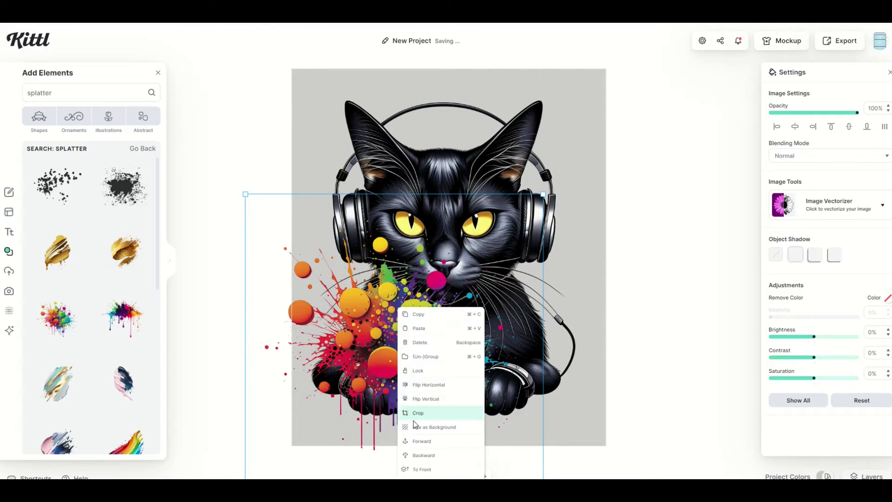
{"action": "left_click", "coordinate": [423, 455]}
{"action": "left_click_drag", "start_coordinate": [453, 342], "coordinate": [447, 284]}
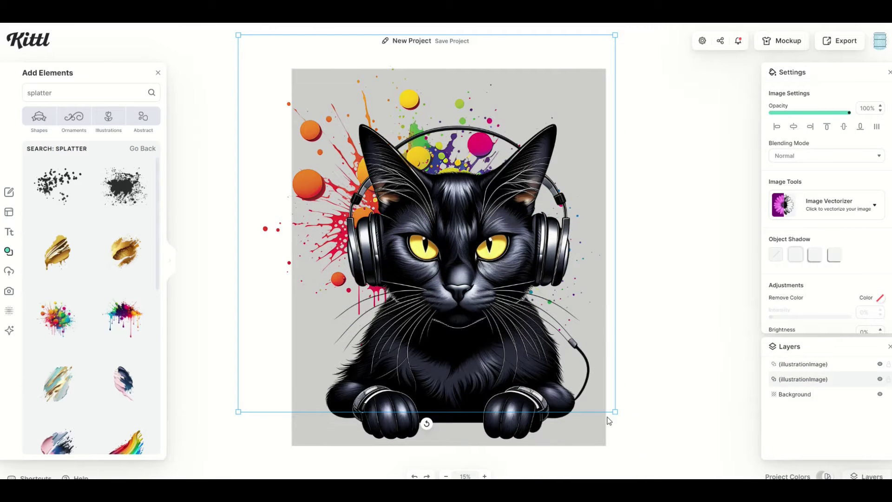
{"action": "left_click_drag", "start_coordinate": [614, 411], "coordinate": [655, 445]}
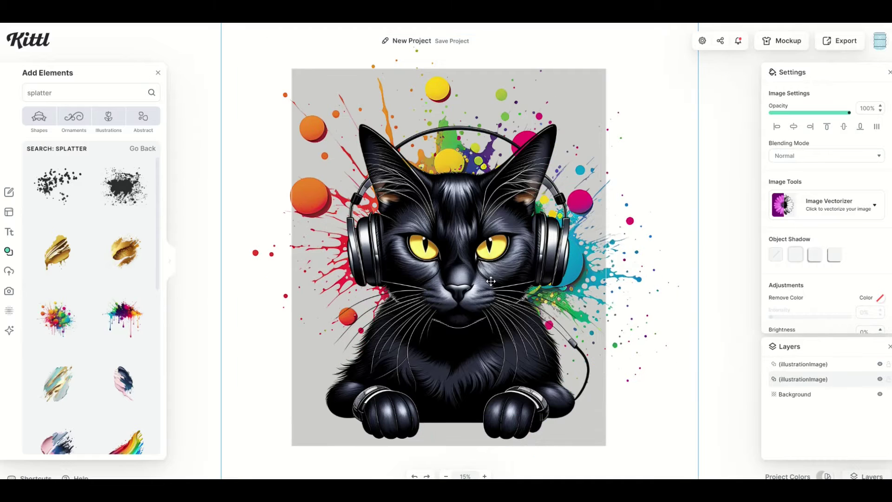
{"action": "left_click", "coordinate": [473, 261]}
{"action": "left_click_drag", "start_coordinate": [473, 261], "coordinate": [468, 264]}
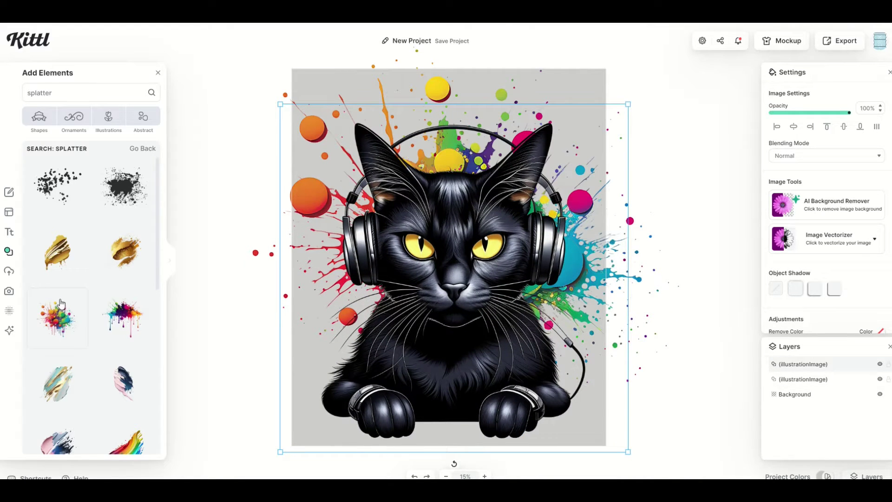
Overlay a grunge texture and clip it to the artboard with Clip Content
{"action": "left_click", "coordinate": [11, 314]}
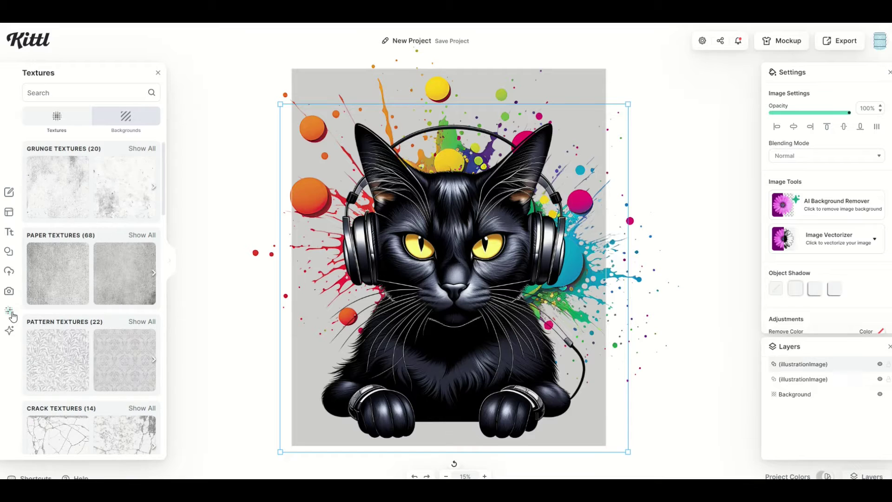
{"action": "left_click", "coordinate": [42, 197]}
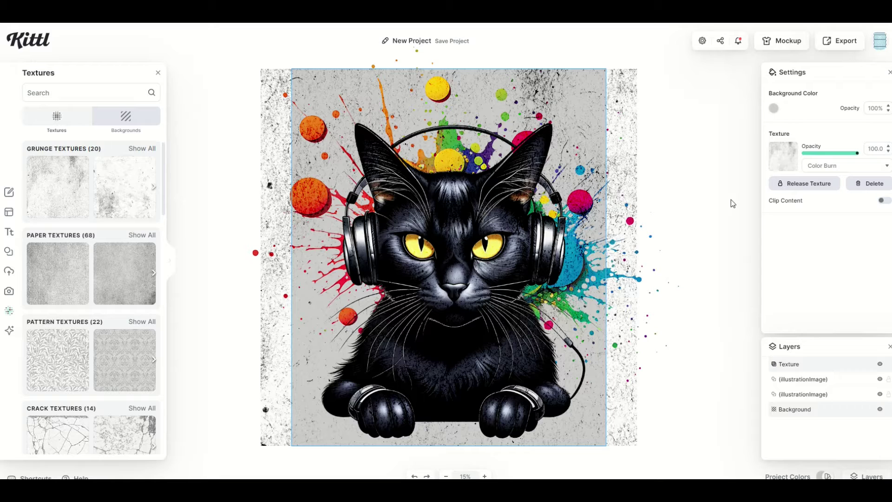
{"action": "left_click", "coordinate": [882, 200]}
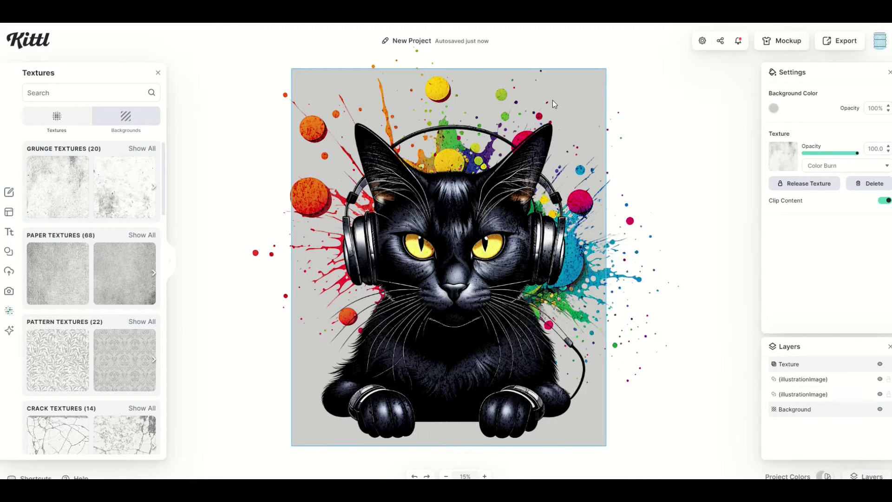
Set the artboard Background Opacity to 0% for a transparent background
{"action": "left_click", "coordinate": [881, 109]}
{"action": "type", "text": "0"}
{"action": "key", "text": "Return"}
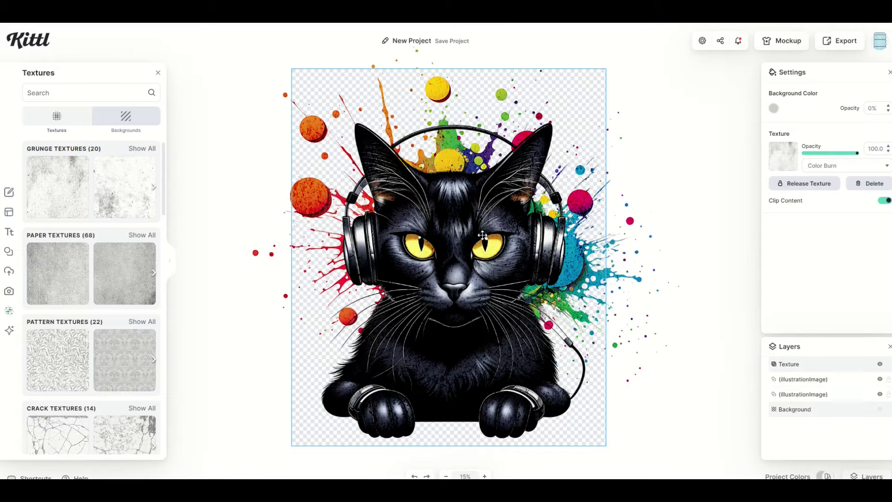
Centre the cat horizontally on the artboard and shift the paint splash slightly left
{"action": "left_click_drag", "start_coordinate": [467, 234], "coordinate": [464, 234]}
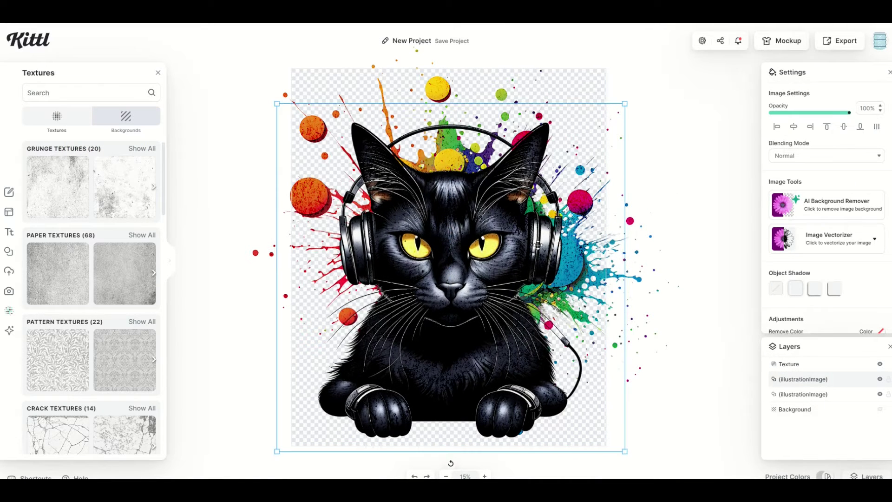
{"action": "left_click", "coordinate": [793, 127]}
{"action": "left_click", "coordinate": [582, 252]}
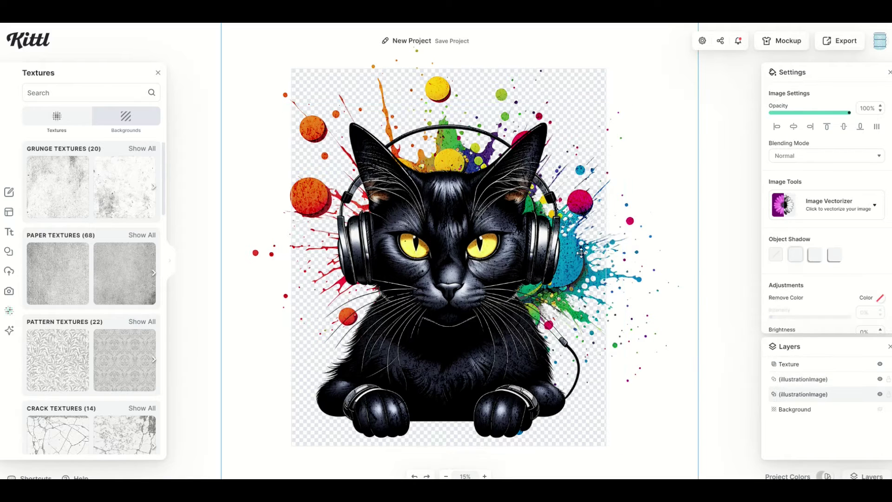
{"action": "left_click_drag", "start_coordinate": [580, 251], "coordinate": [538, 249]}
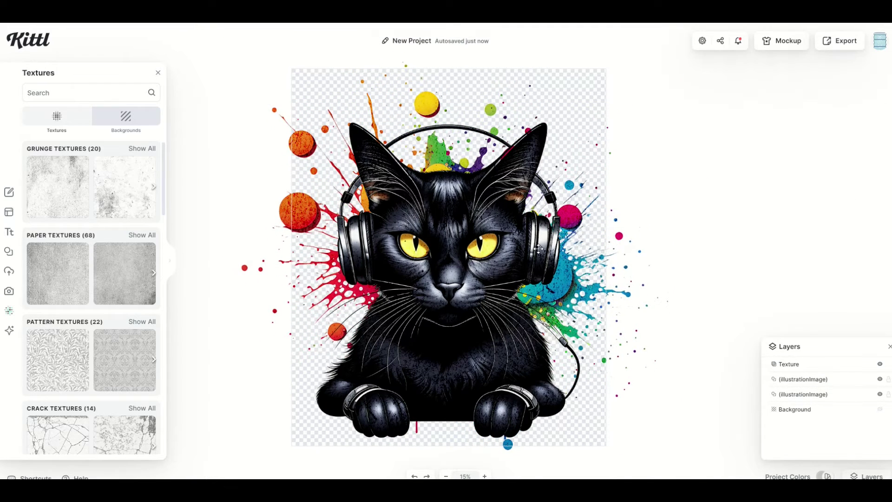
Preview the cat design on a T-shirt through Export's Print Your Design T-Shirts option
{"action": "left_click", "coordinate": [834, 46]}
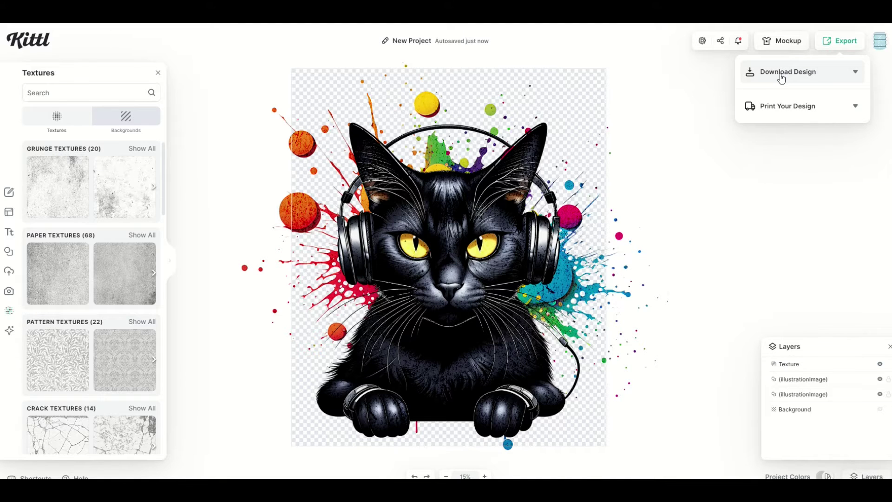
{"action": "left_click", "coordinate": [771, 111]}
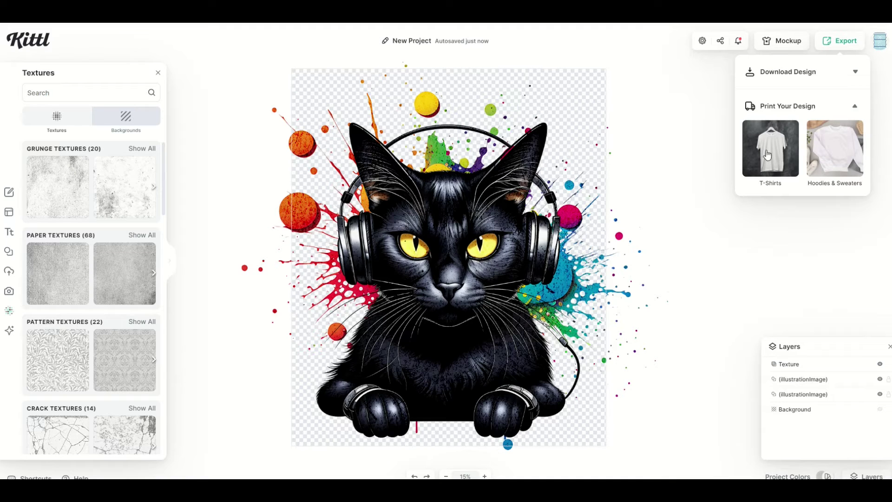
{"action": "left_click", "coordinate": [768, 155]}
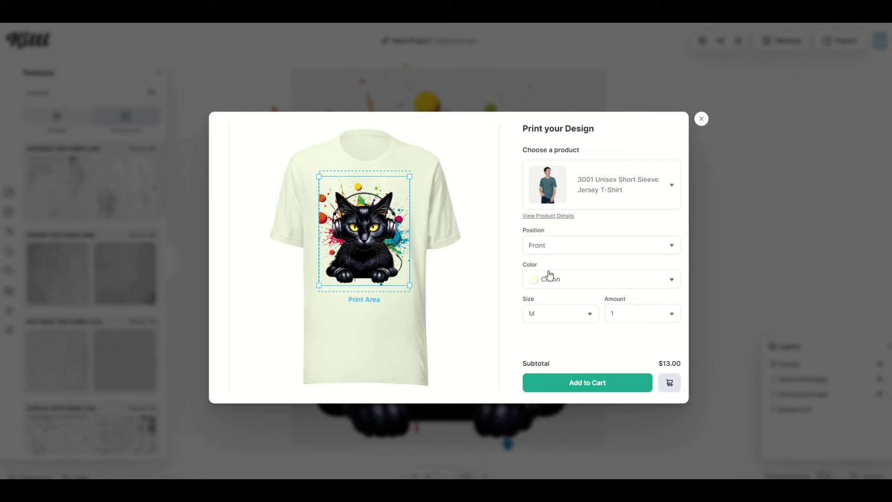
Keep the 3001 Unisex T-Shirt with Front print and set the colour to Ash
{"action": "left_click", "coordinate": [580, 190]}
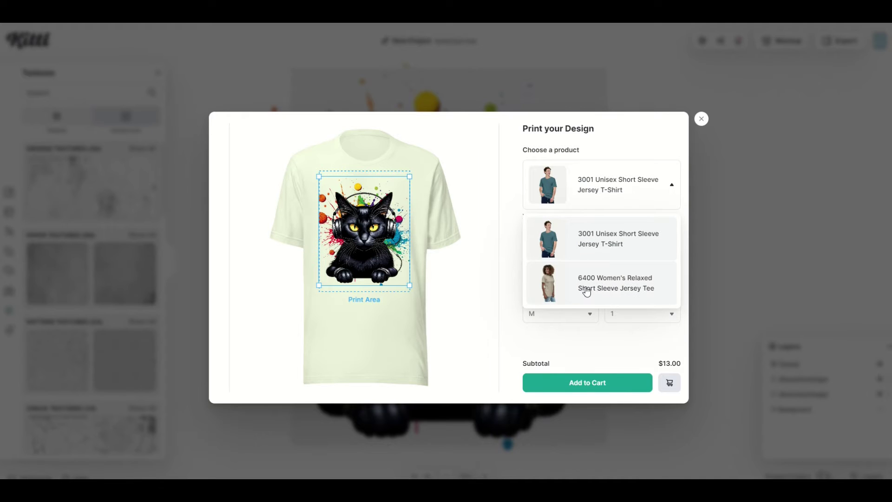
{"action": "left_click", "coordinate": [598, 251]}
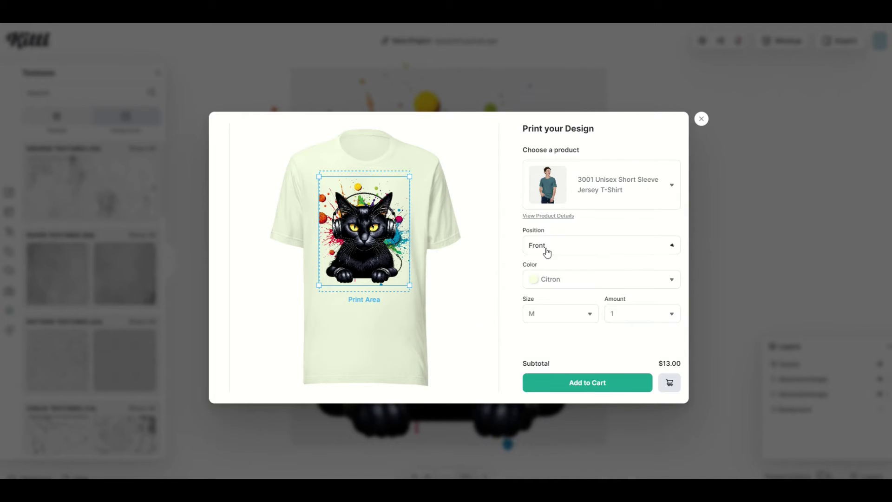
{"action": "left_click", "coordinate": [546, 251]}
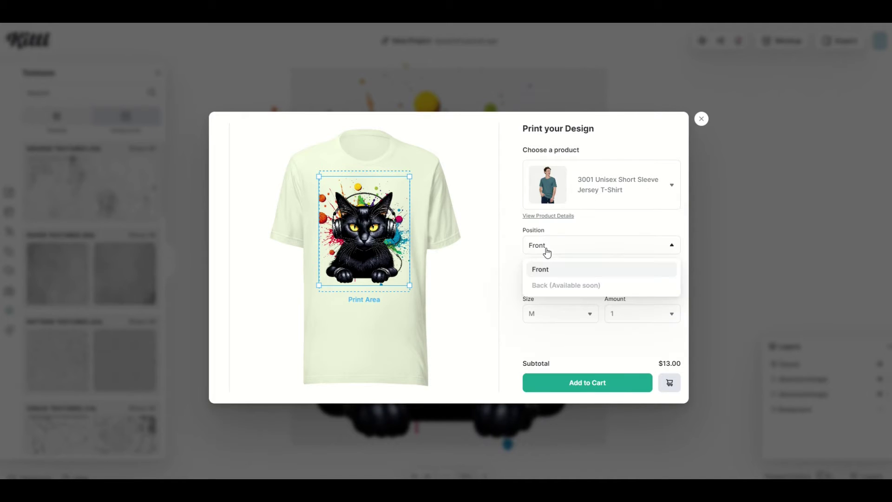
{"action": "left_click", "coordinate": [544, 279]}
{"action": "left_click", "coordinate": [539, 284]}
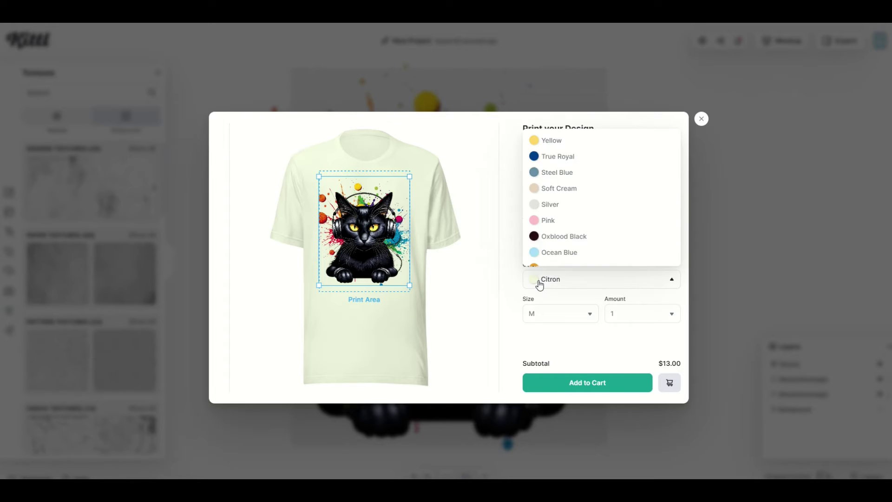
{"action": "scroll", "coordinate": [546, 223], "scroll_direction": "down", "scroll_amount": 10}
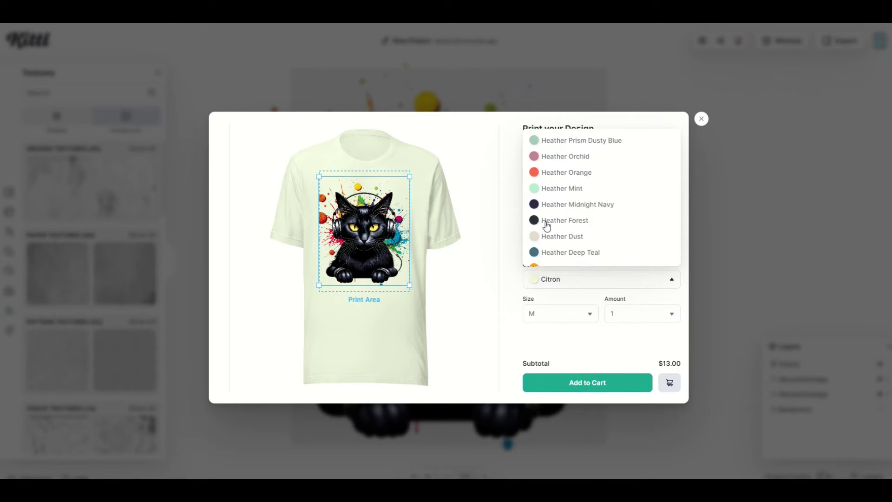
{"action": "scroll", "coordinate": [546, 225], "scroll_direction": "down", "scroll_amount": 15}
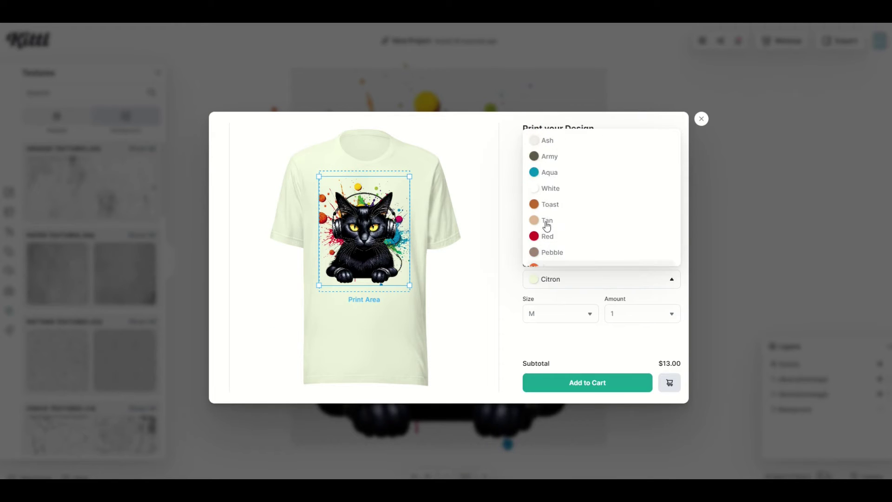
{"action": "scroll", "coordinate": [557, 224], "scroll_direction": "up", "scroll_amount": 2}
{"action": "left_click", "coordinate": [546, 235]}
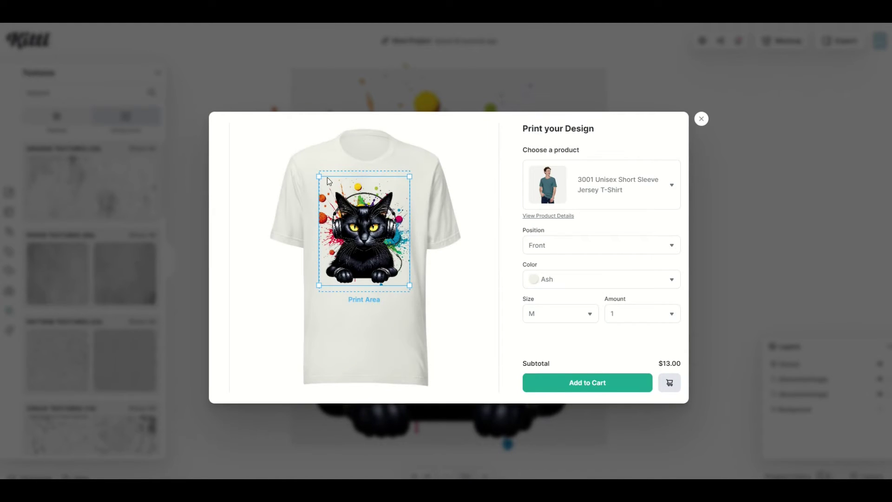
{"action": "left_click", "coordinate": [544, 248]}
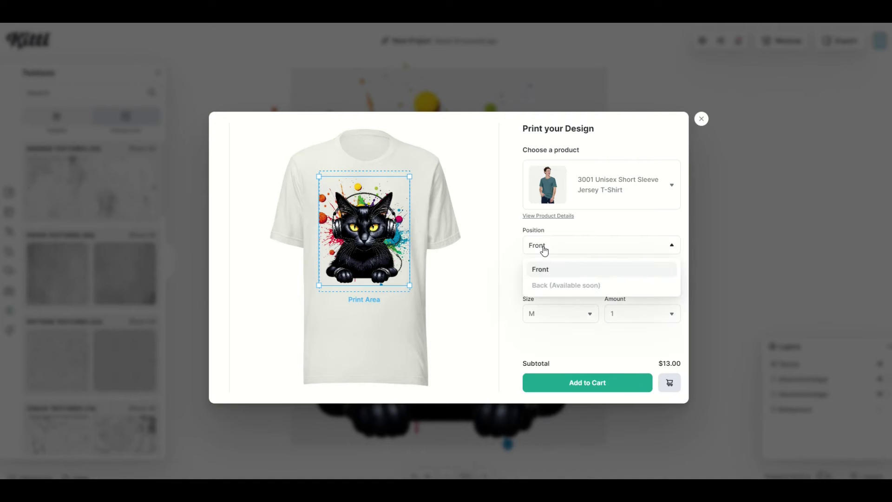
{"action": "left_click", "coordinate": [502, 255]}
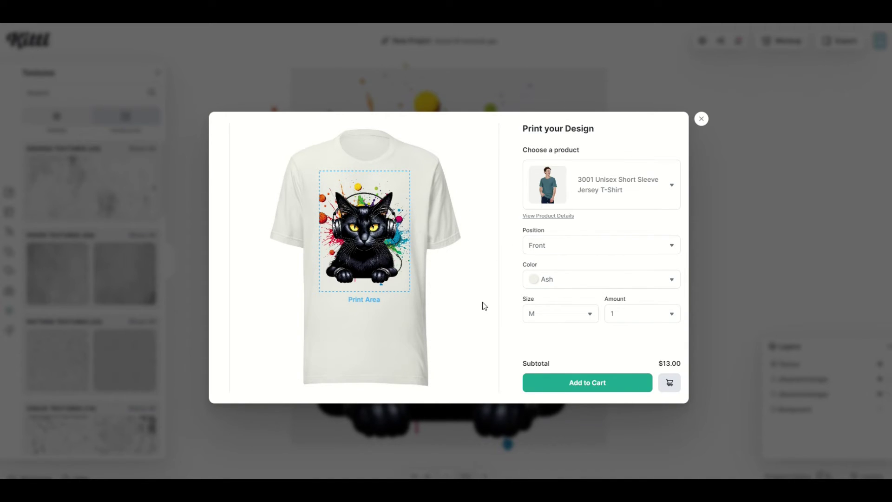
Choose size XL, add the shirt to the cart, and view the cart
{"action": "left_click", "coordinate": [534, 313]}
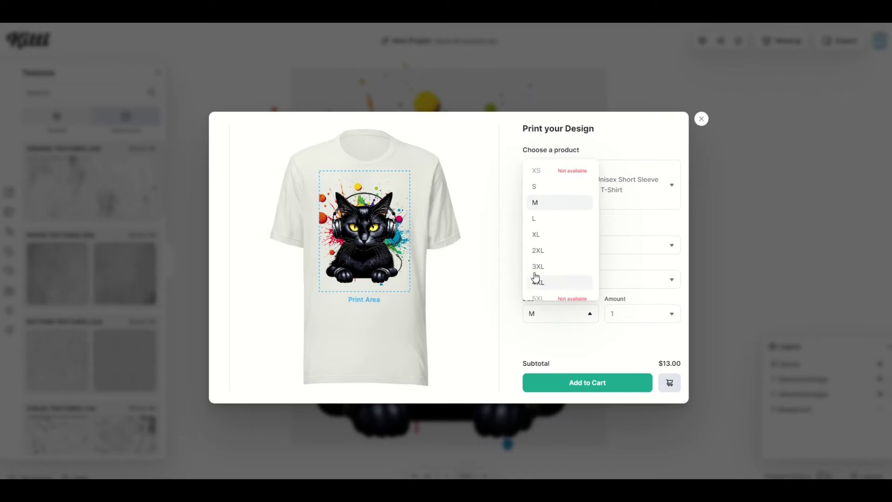
{"action": "left_click", "coordinate": [536, 240]}
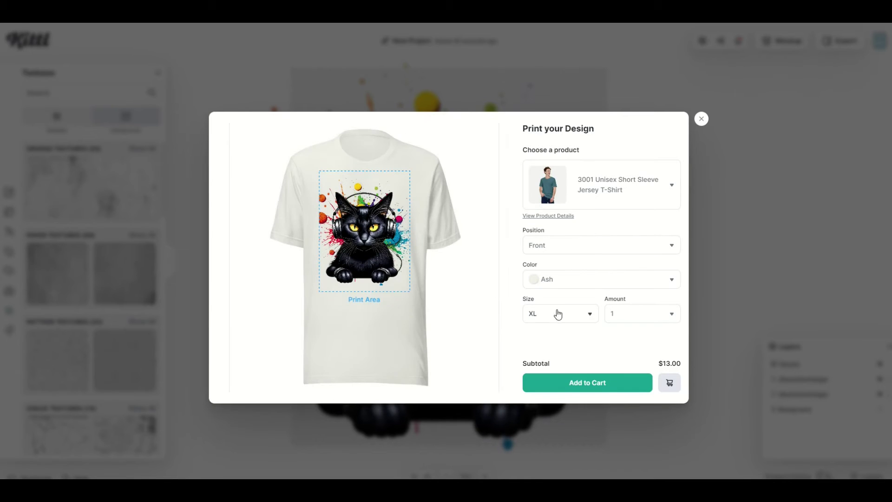
{"action": "left_click", "coordinate": [589, 389]}
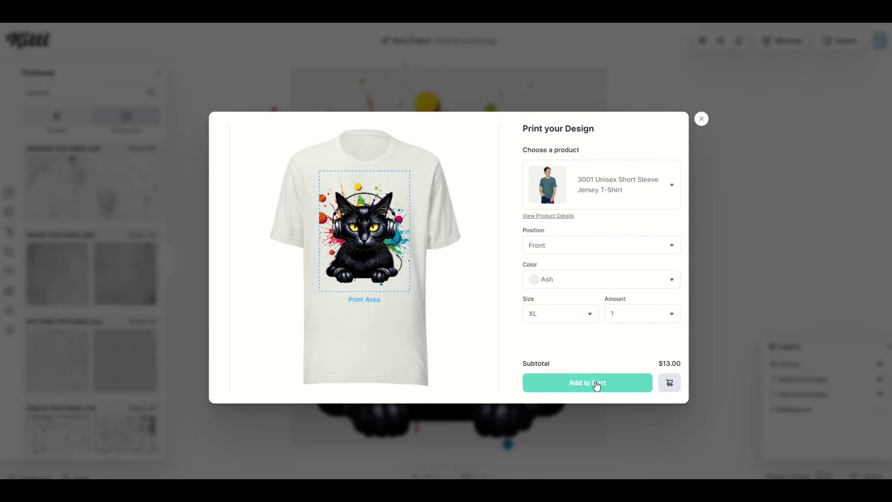
{"action": "left_click", "coordinate": [669, 384]}
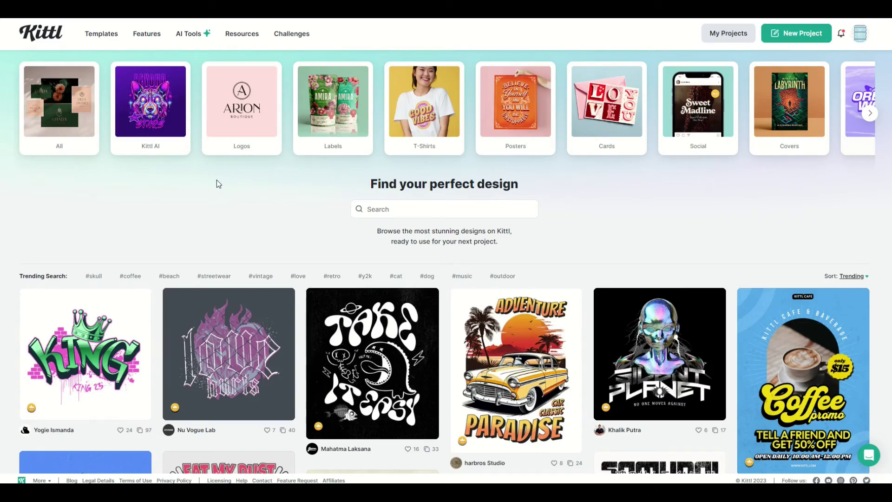
{"action": "scroll", "coordinate": [216, 181], "scroll_direction": "down", "scroll_amount": 4}
{"action": "scroll", "coordinate": [219, 185], "scroll_direction": "down", "scroll_amount": 3}
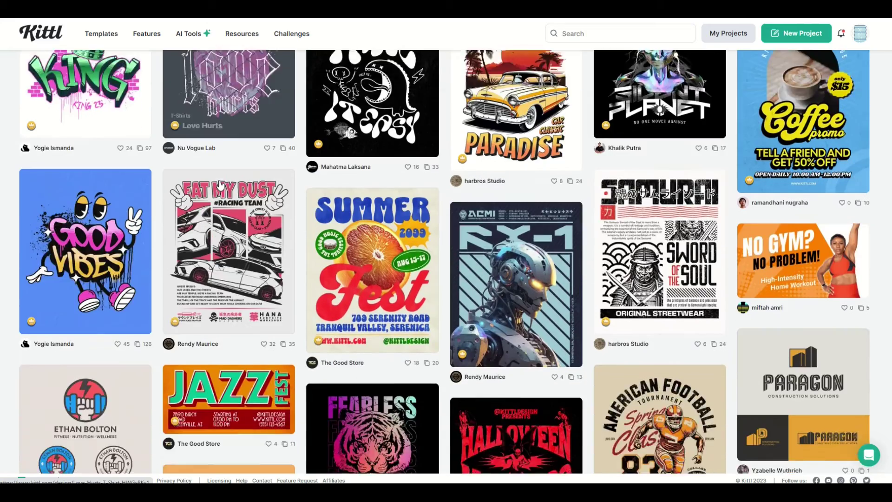
{"action": "scroll", "coordinate": [694, 223], "scroll_direction": "down", "scroll_amount": 4}
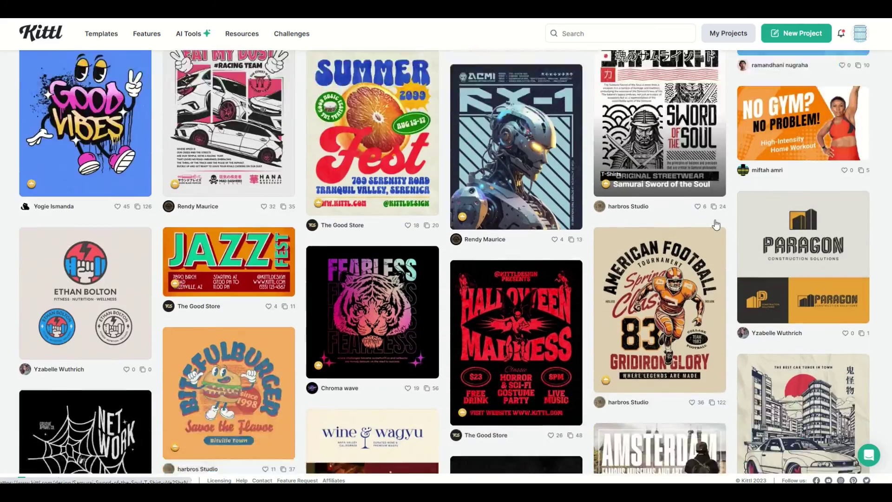
{"action": "scroll", "coordinate": [404, 216], "scroll_direction": "up", "scroll_amount": 8}
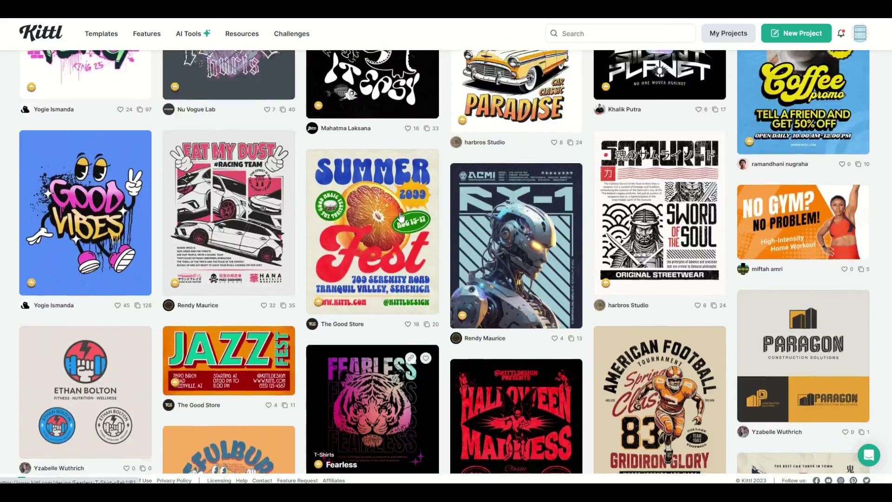
{"action": "scroll", "coordinate": [402, 216], "scroll_direction": "up", "scroll_amount": 3}
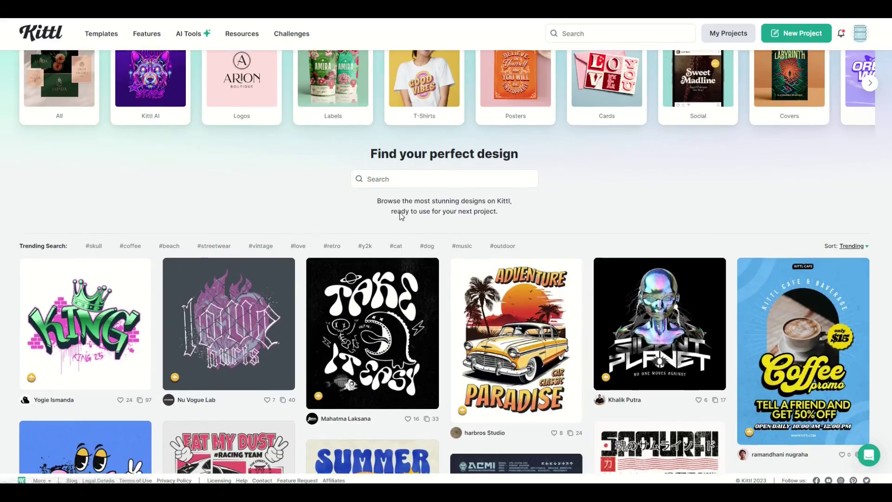